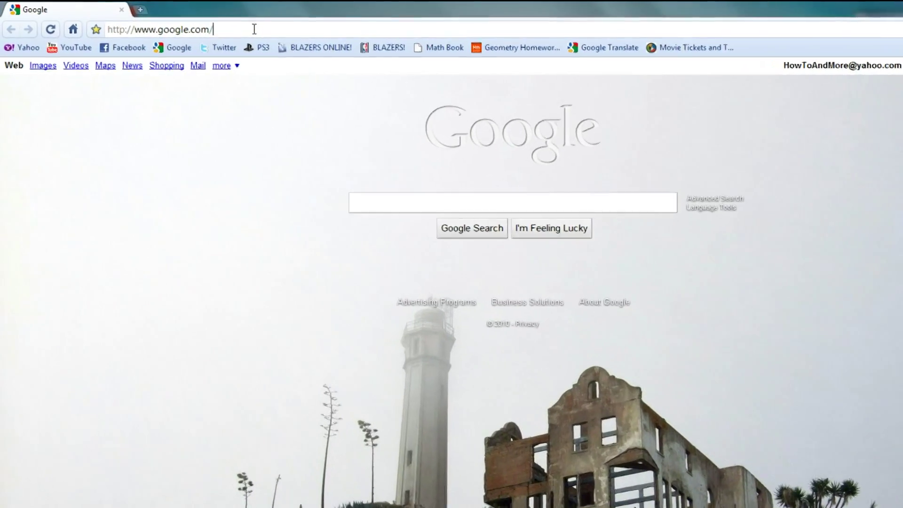
pyautogui.click(255, 29)
pyautogui.write('www.')
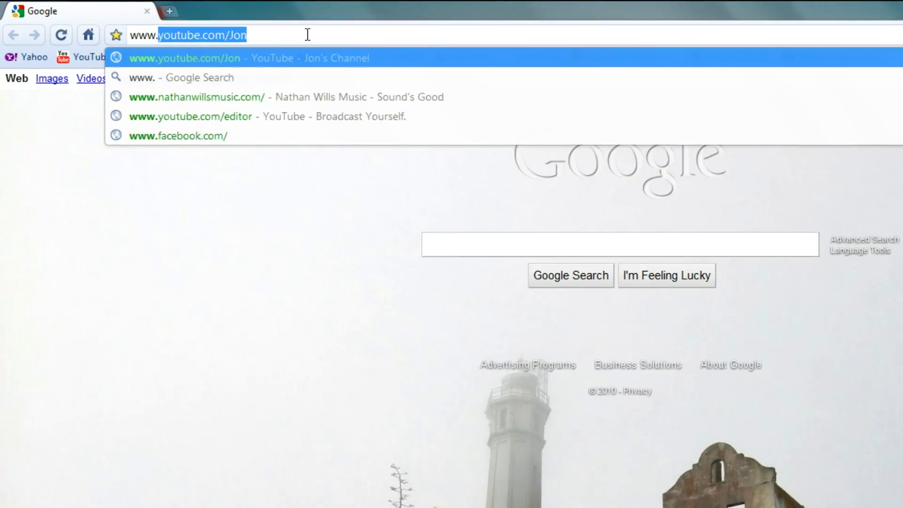
pyautogui.write('youtube.com/')
pyautogui.write('ed')
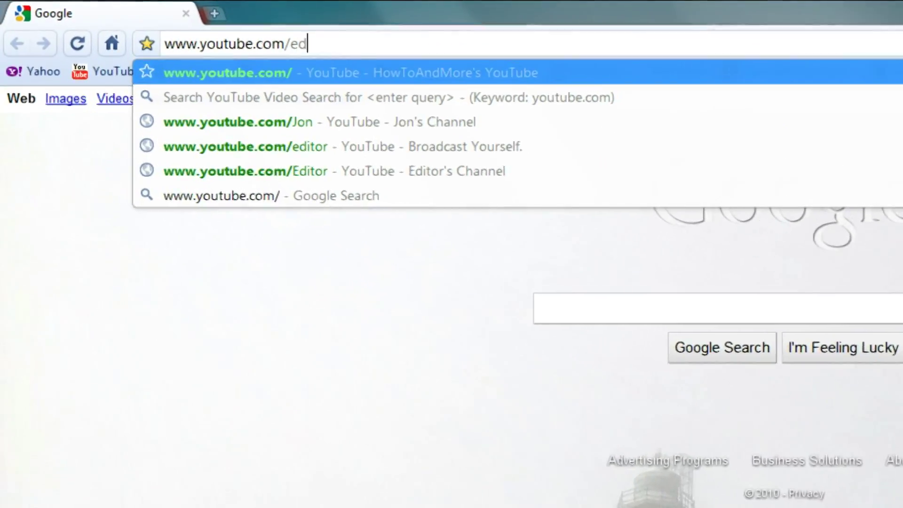
pyautogui.write('itor')
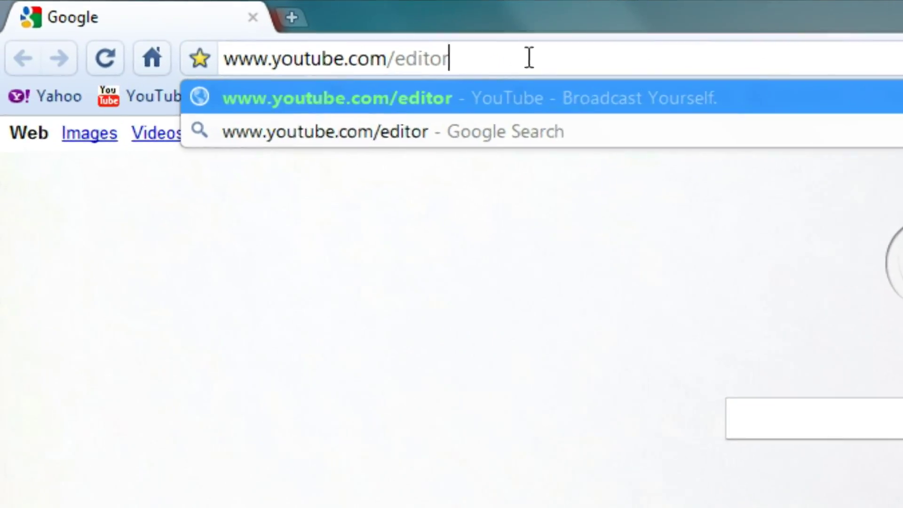
pyautogui.press('Return')
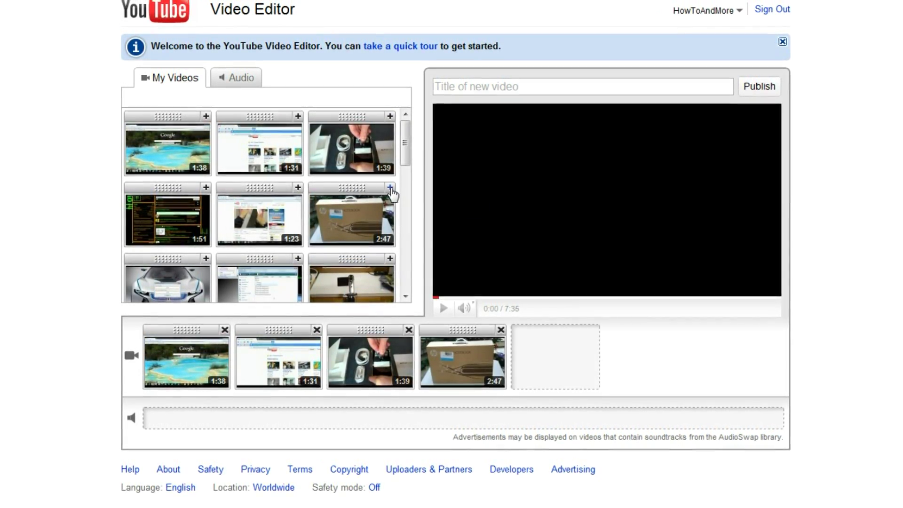
# - Add the 3:59 video as the fifth storyboard clip, then select the 1:31 clip
pyautogui.click(390, 261)
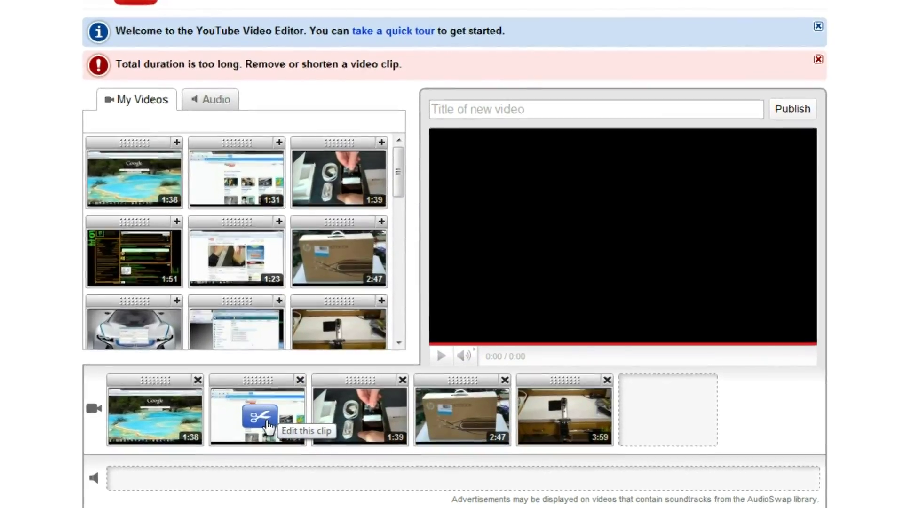
pyautogui.moveTo(279, 361)
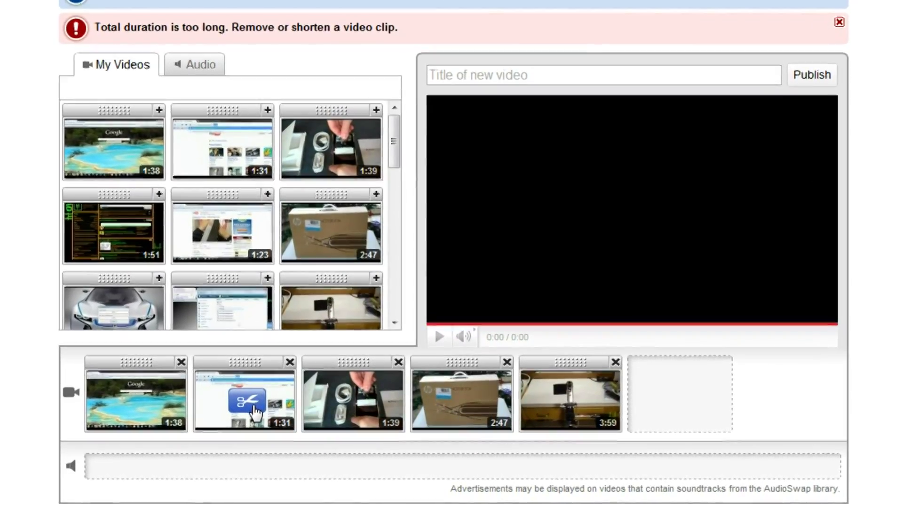
pyautogui.click(253, 410)
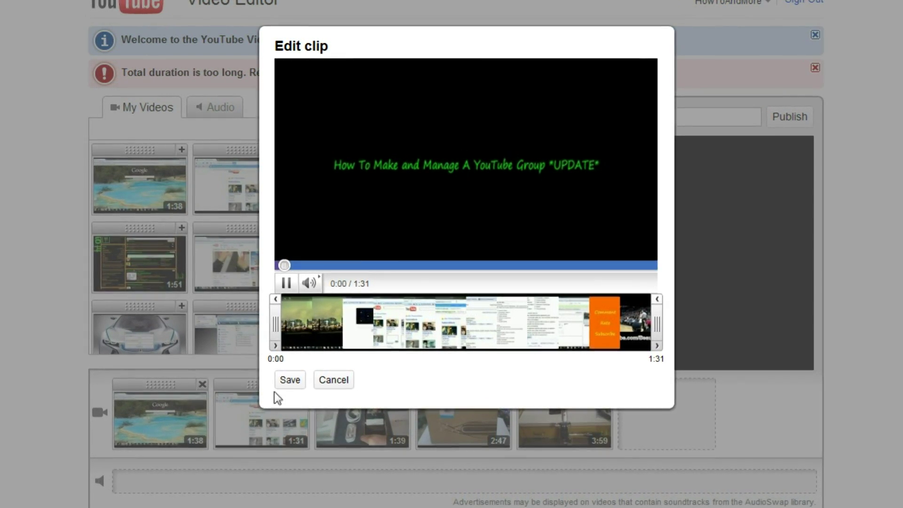
# - Trim the second clip to run from 0:33 to 1:08 and save it
pyautogui.click(283, 287)
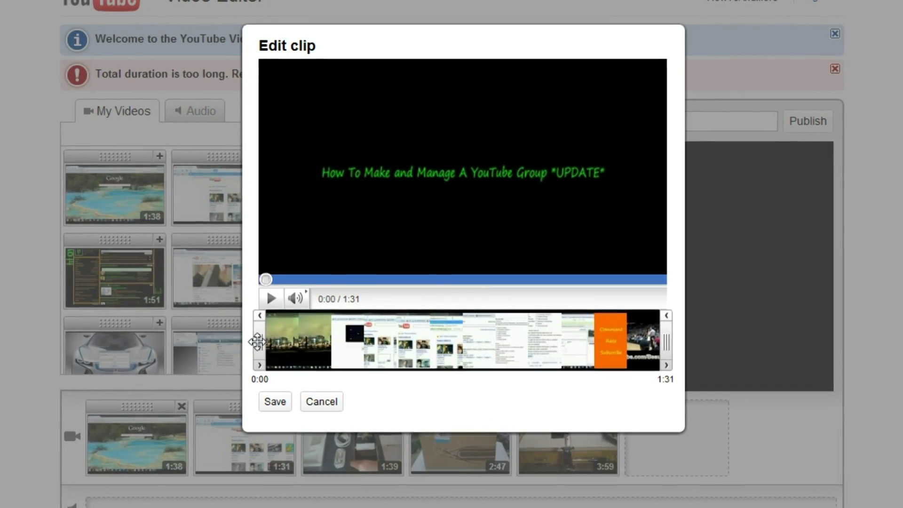
pyautogui.moveTo(259, 339); pyautogui.dragTo(397, 343)
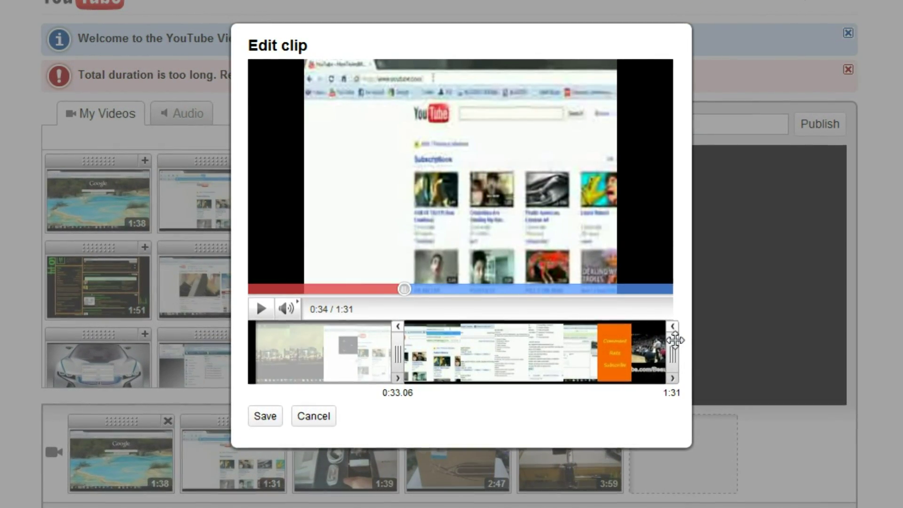
pyautogui.moveTo(671, 348)
pyautogui.mouseDown()
pyautogui.moveTo(628, 340)
pyautogui.moveTo(570, 361)
pyautogui.mouseUp()
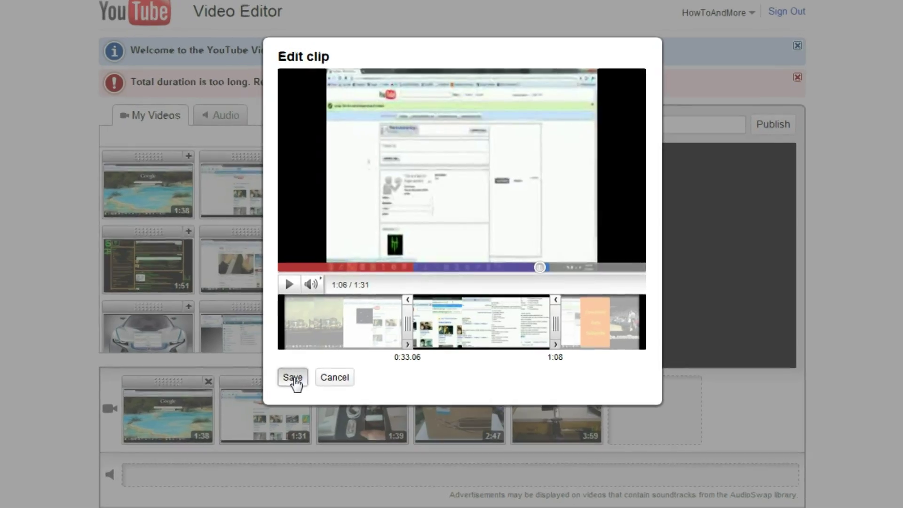
pyautogui.click(244, 452)
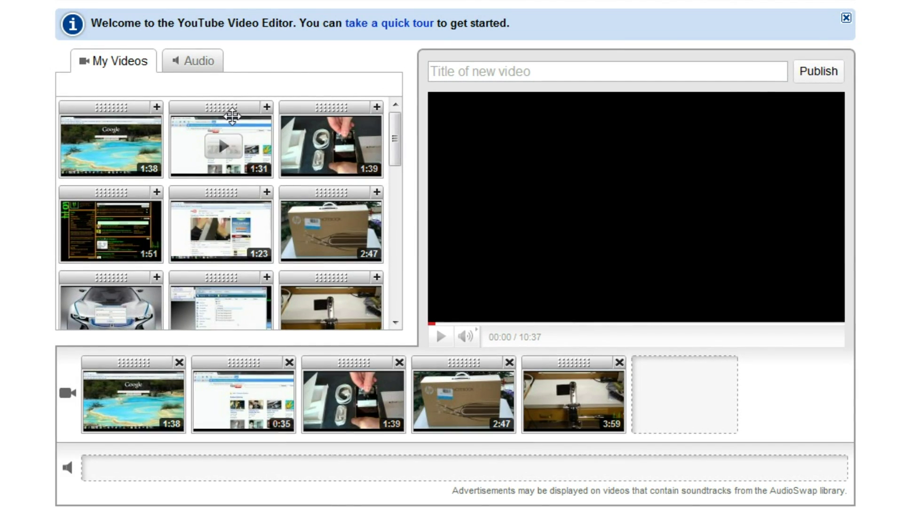
# - Add '! Trinity' by 009 Sound System from the audio library as the soundtrack
pyautogui.click(209, 66)
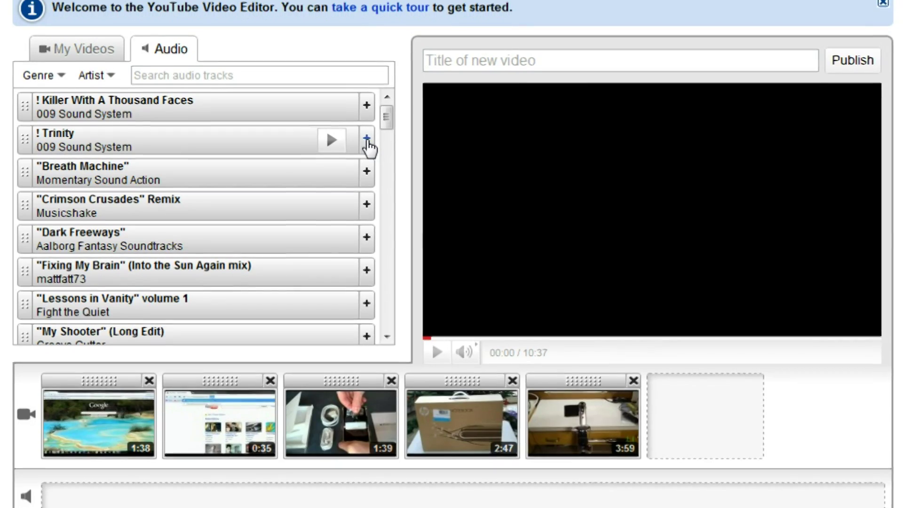
pyautogui.click(368, 144)
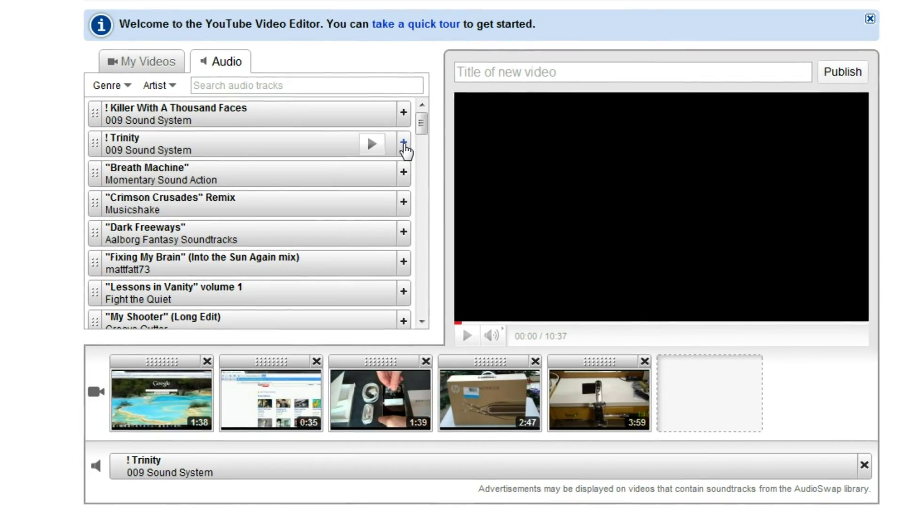
pyautogui.moveTo(635, 208)
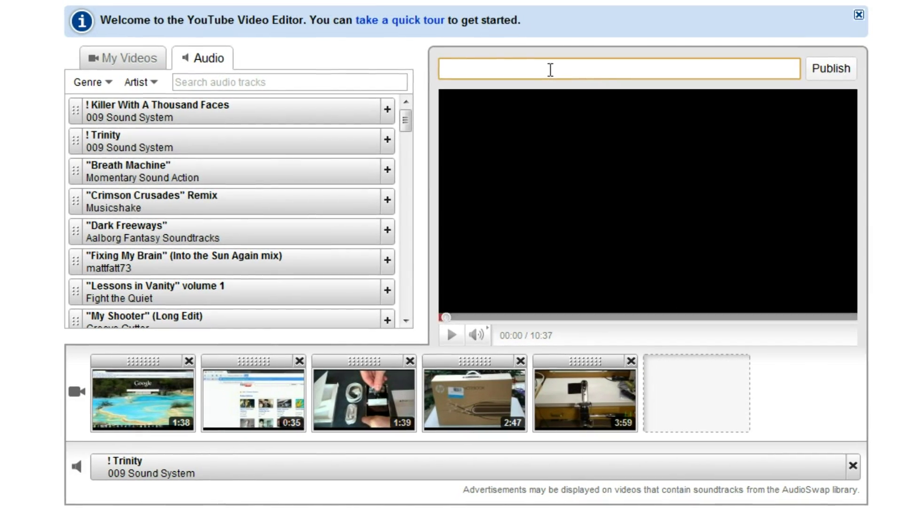
pyautogui.write('Tes')
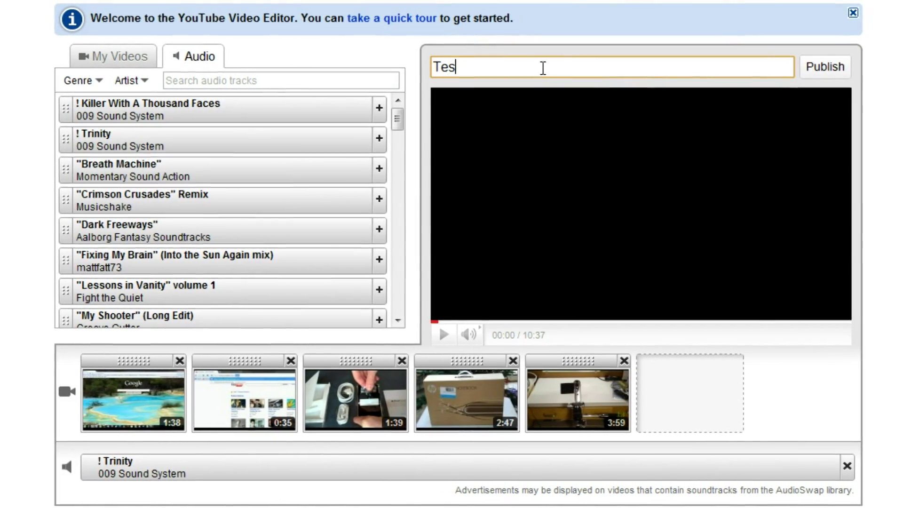